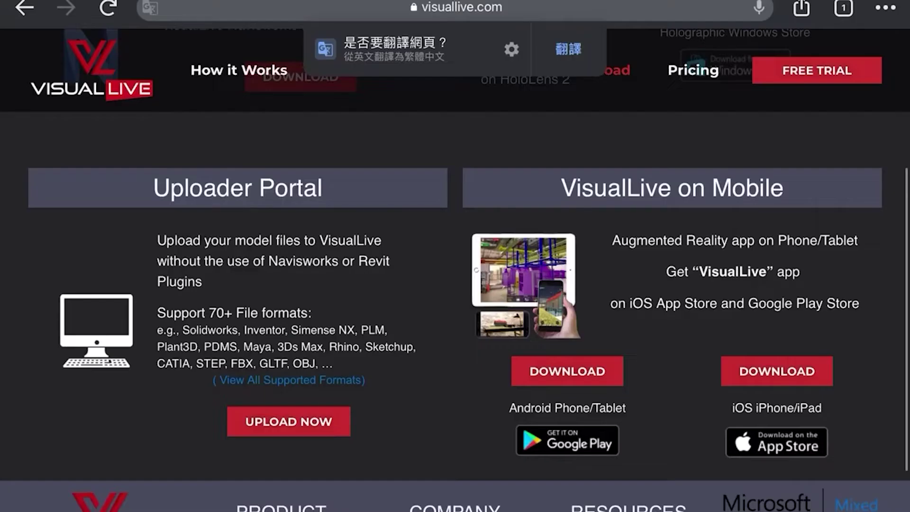
# Open the App Store listing for the VisualLive iPhone/iPad app from the iOS download link
pyautogui.click(777, 371)
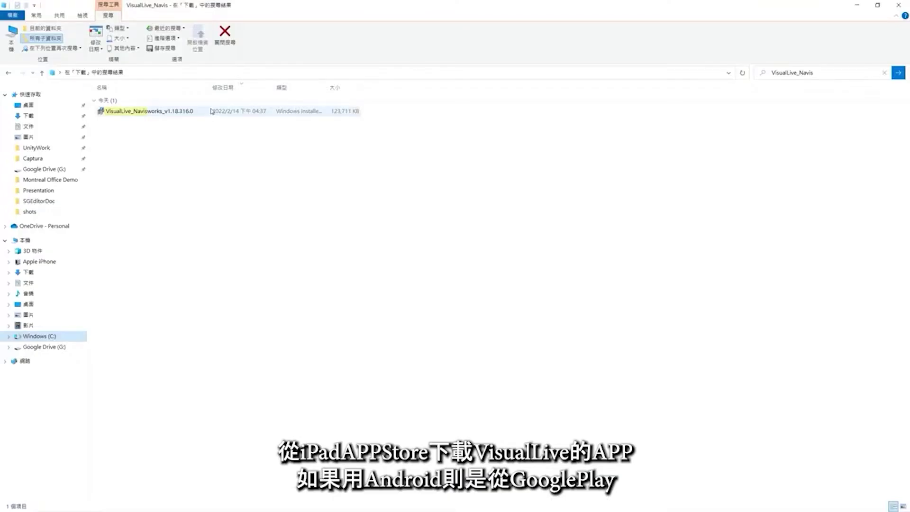
# Run the VisualLive_Navisworks_v1.18.316.0 installer through its wizard until installation completes
pyautogui.doubleClick(213, 112)
pyautogui.click(455, 323)
pyautogui.click(540, 336)
pyautogui.click(540, 336)
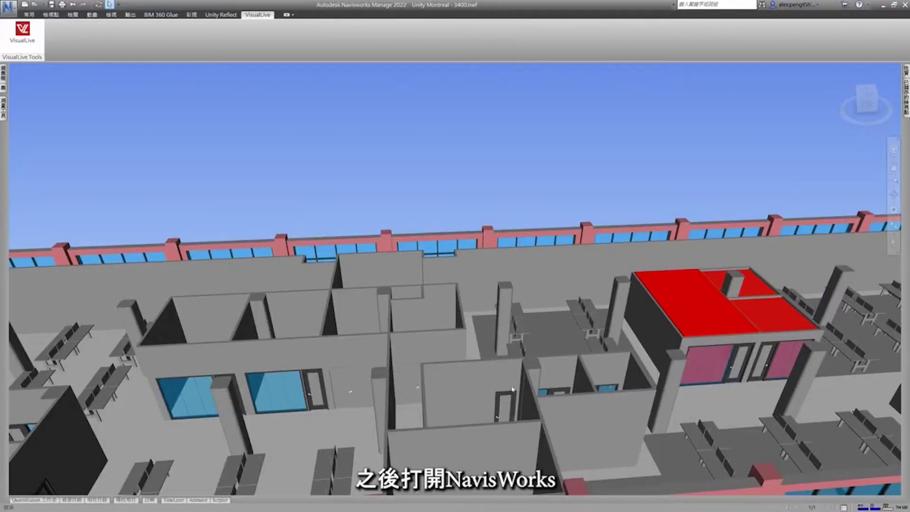
# Walk through the office model up to the door
pyautogui.moveTo(467, 400); pyautogui.dragTo(327, 355)
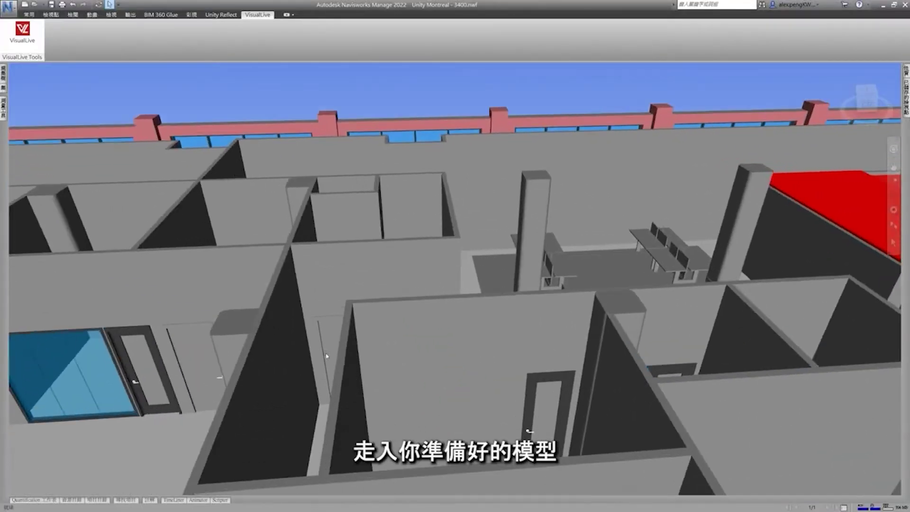
pyautogui.moveTo(400, 434); pyautogui.dragTo(416, 418)
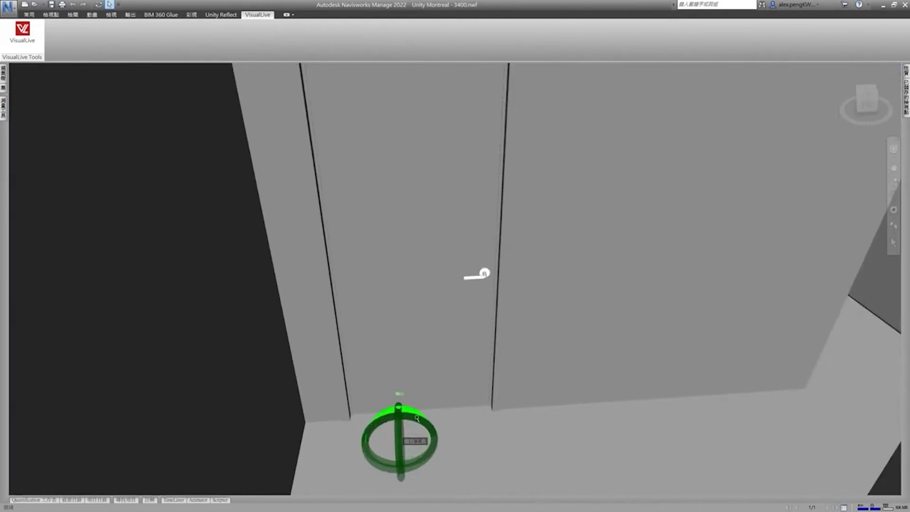
pyautogui.moveTo(417, 418); pyautogui.dragTo(408, 442)
# Start a VisualLive upload with model name 'Montreal Office Demo' and description 'Demo'
pyautogui.click(23, 33)
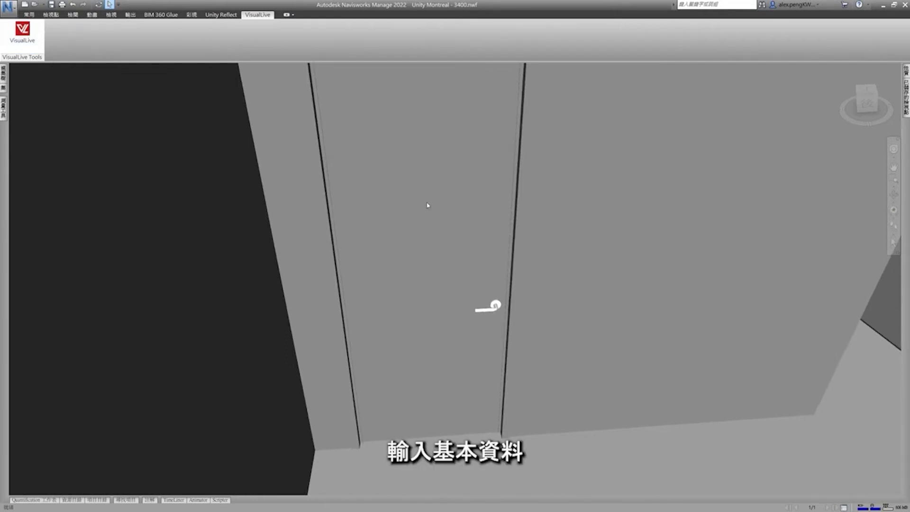
pyautogui.write('Mod')
pyautogui.write('al Office Demo')
pyautogui.press('Tab')
pyautogui.write('Demo')
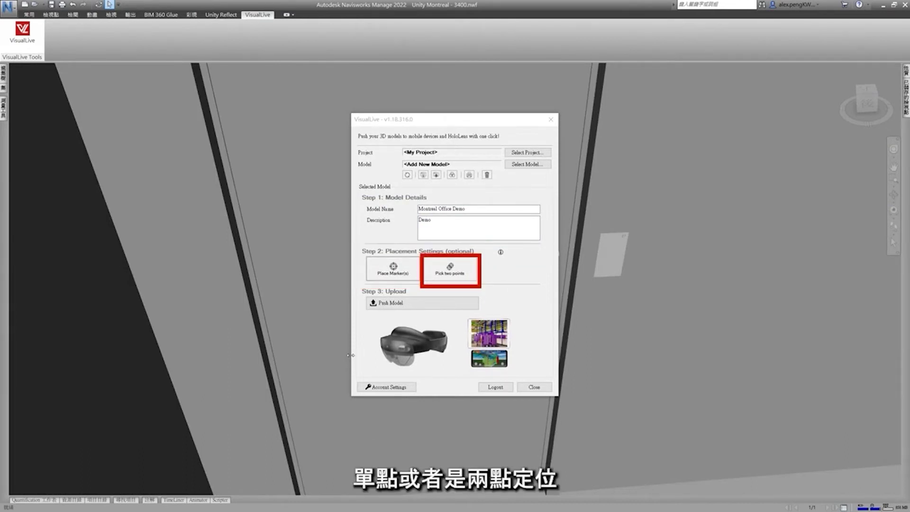
# Pick the door's lower-left and lower-right corners as placement points 1 and 2
pyautogui.click(467, 279)
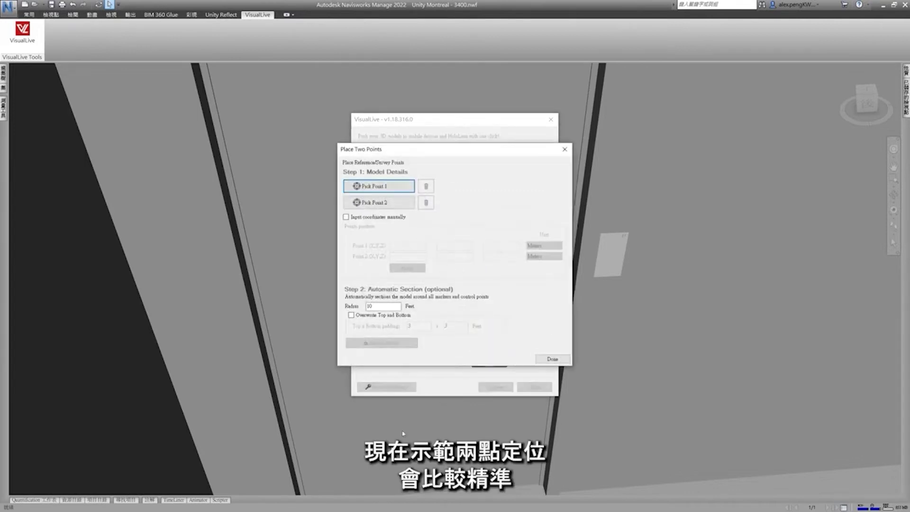
pyautogui.click(413, 204)
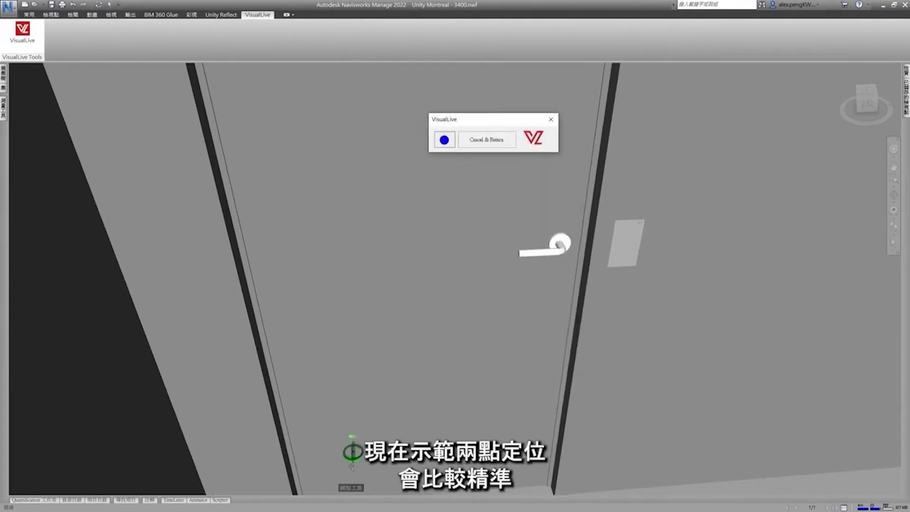
pyautogui.moveTo(349, 447); pyautogui.dragTo(399, 360, button='middle')
pyautogui.scroll(5, 339, 352)
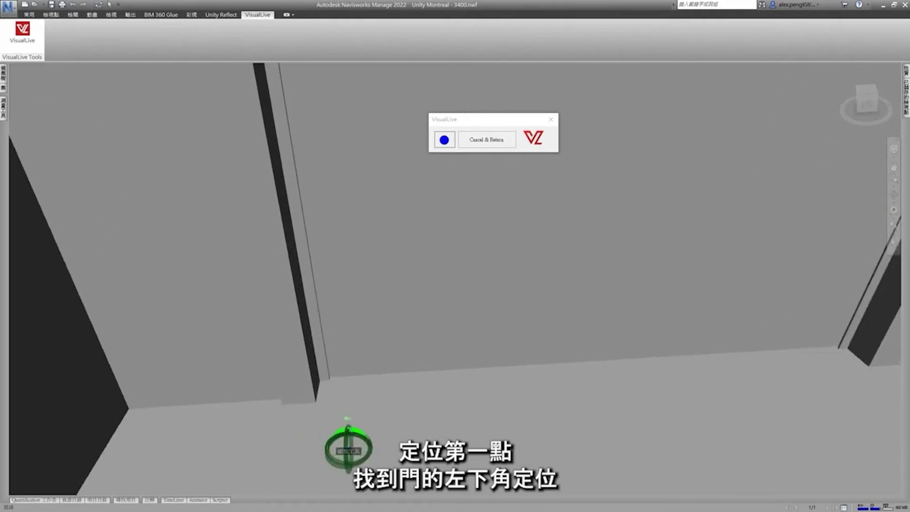
pyautogui.scroll(2, 330, 378)
pyautogui.scroll(2, 329, 378)
pyautogui.click(329, 378)
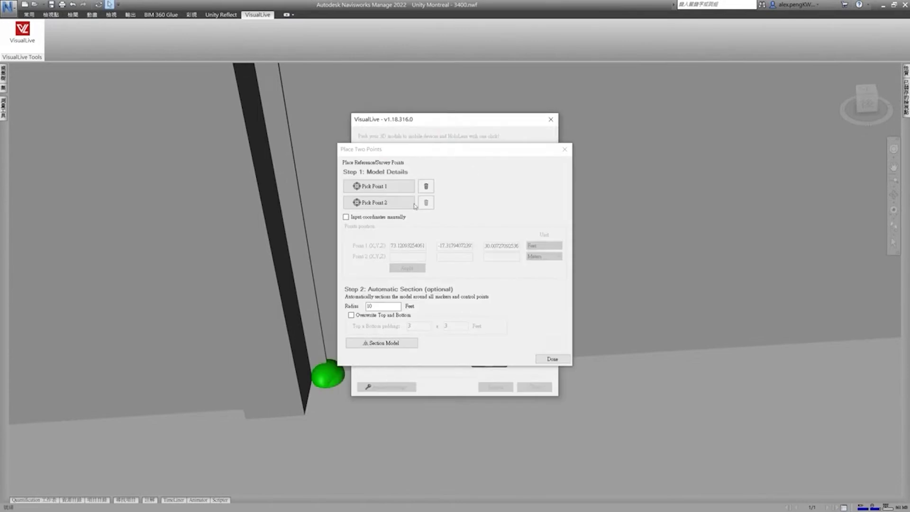
pyautogui.click(412, 204)
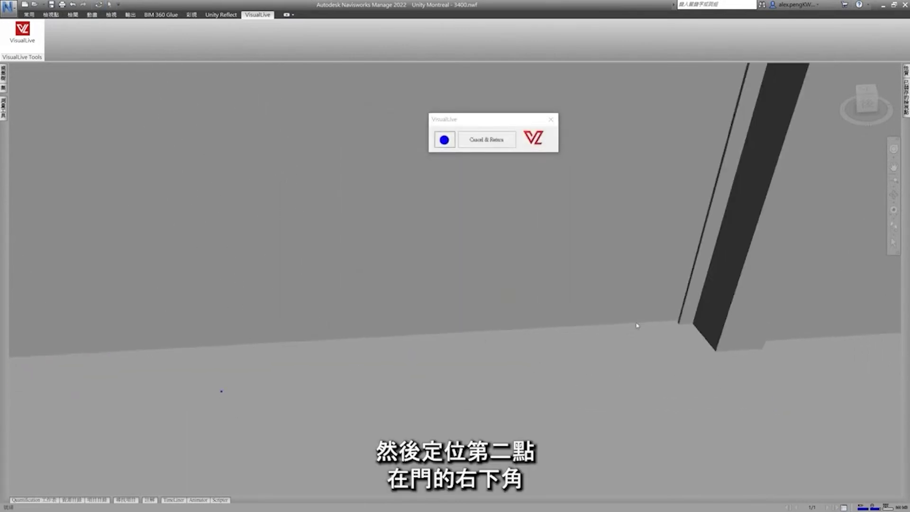
pyautogui.click(679, 325)
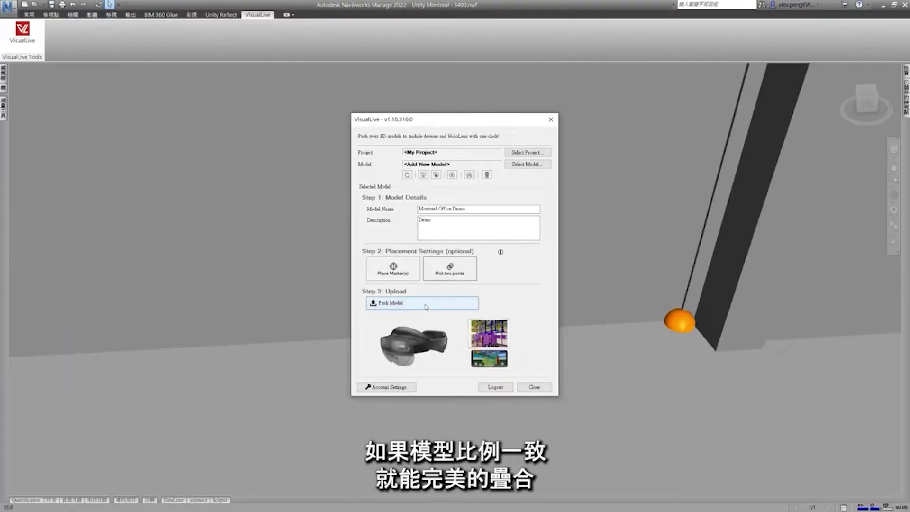
# Push the model using the default 'Push to cloud' upload setting
pyautogui.click(426, 306)
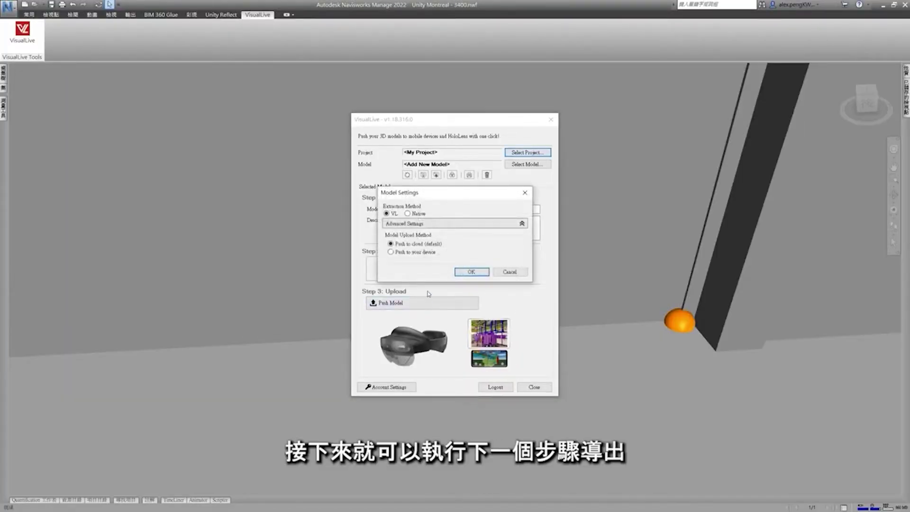
pyautogui.click(462, 274)
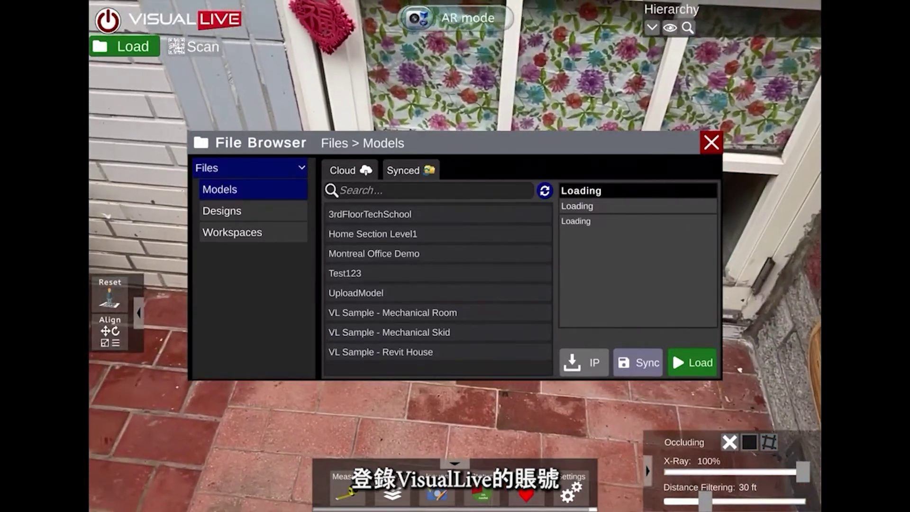
# Select Montreal Office Demo under Cloud models and load it onto the iPad
pyautogui.click(374, 253)
pyautogui.click(692, 363)
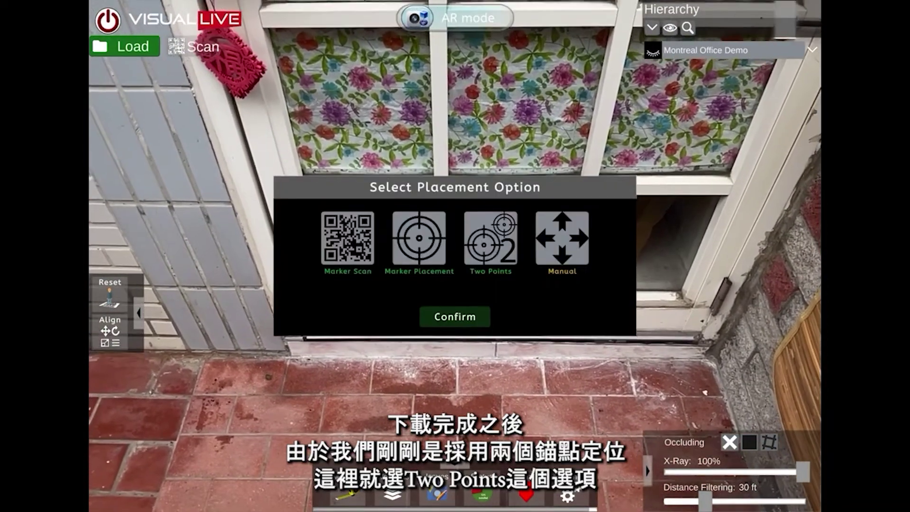
# Choose Two Points as the placement option and confirm it
pyautogui.click(491, 238)
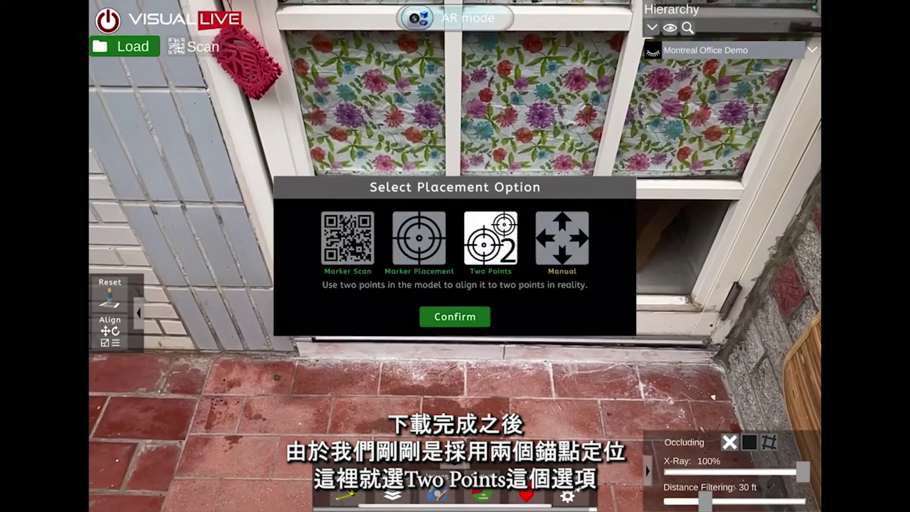
pyautogui.click(455, 316)
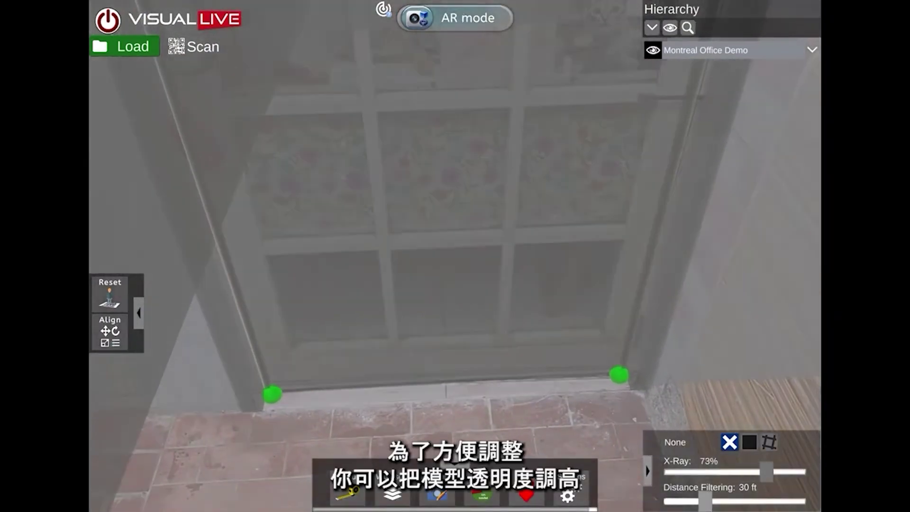
# Drag the X-Ray slider to 100% so the model is fully opaque
pyautogui.moveTo(767, 472)
pyautogui.mouseDown()
pyautogui.moveTo(805, 472)
pyautogui.moveTo(749, 471)
pyautogui.moveTo(803, 471)
pyautogui.moveTo(768, 472)
pyautogui.mouseUp()
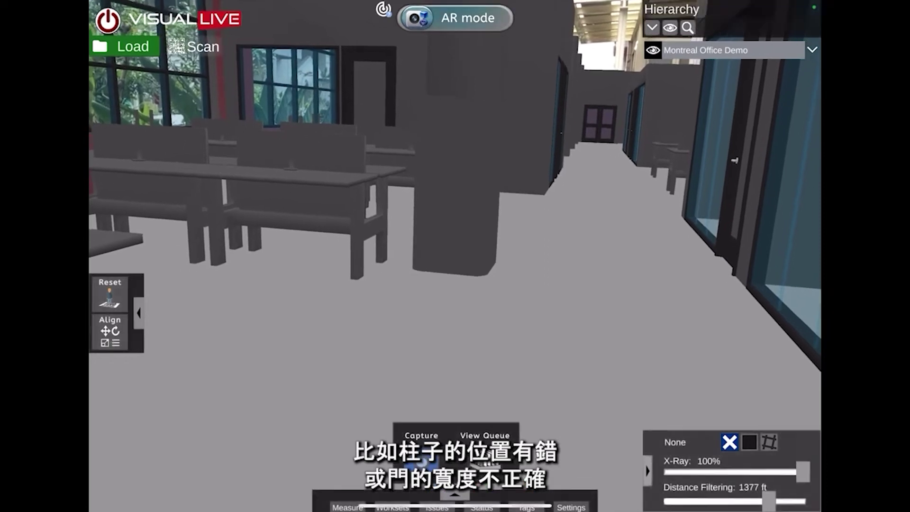
# Comment 'Adjust routes for better space' on the issue and circle the column in red
pyautogui.write('Adjust ')
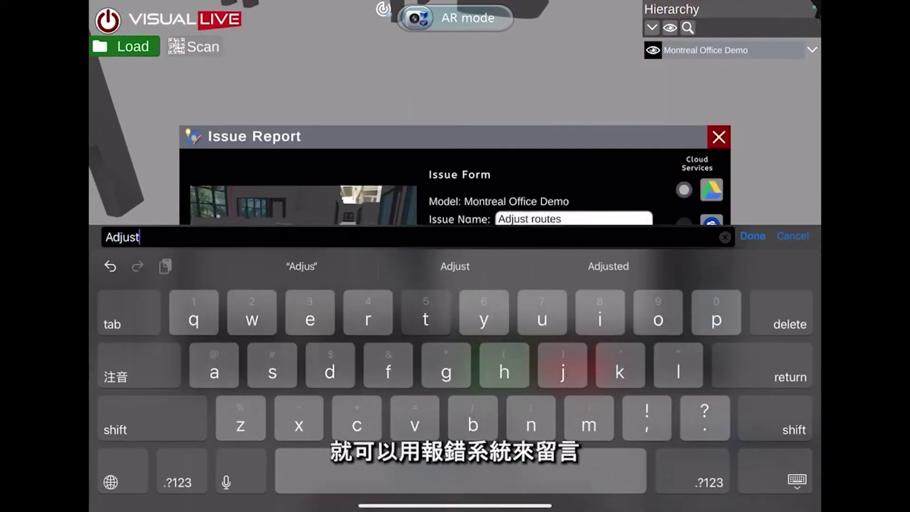
pyautogui.write('routes for better s')
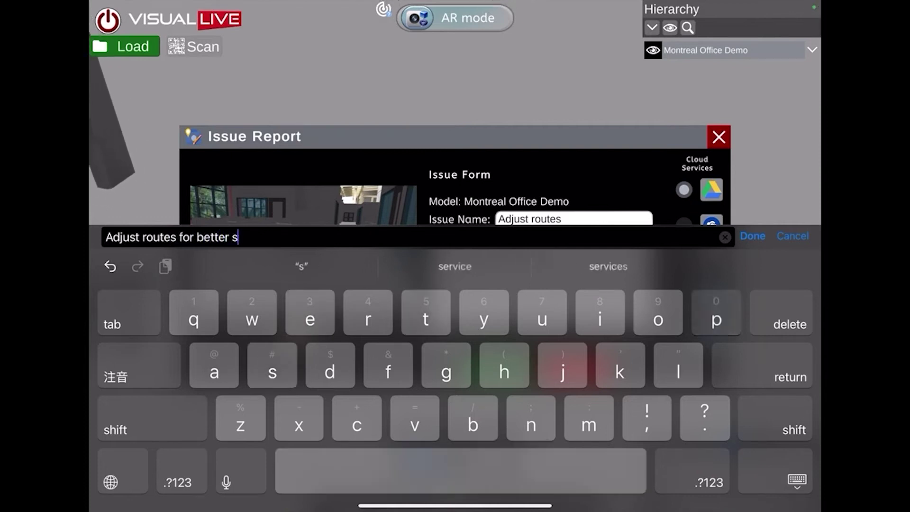
pyautogui.click(753, 235)
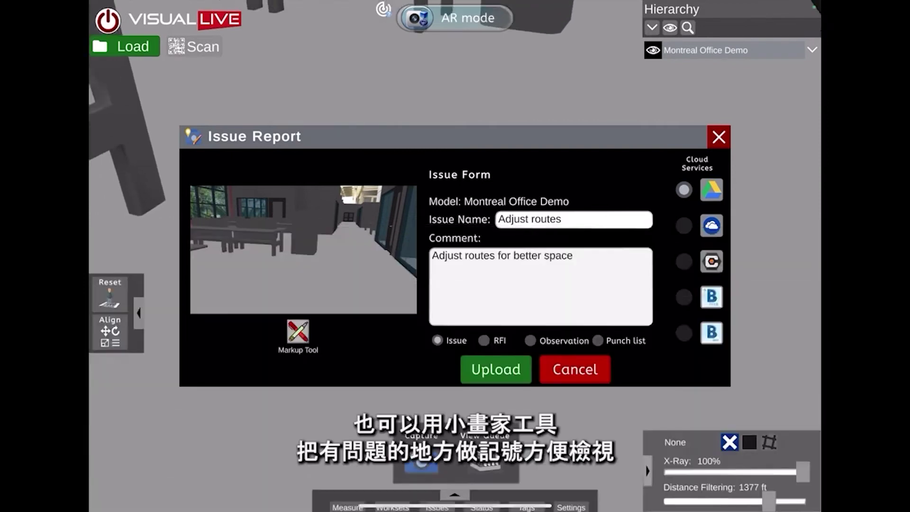
pyautogui.click(296, 329)
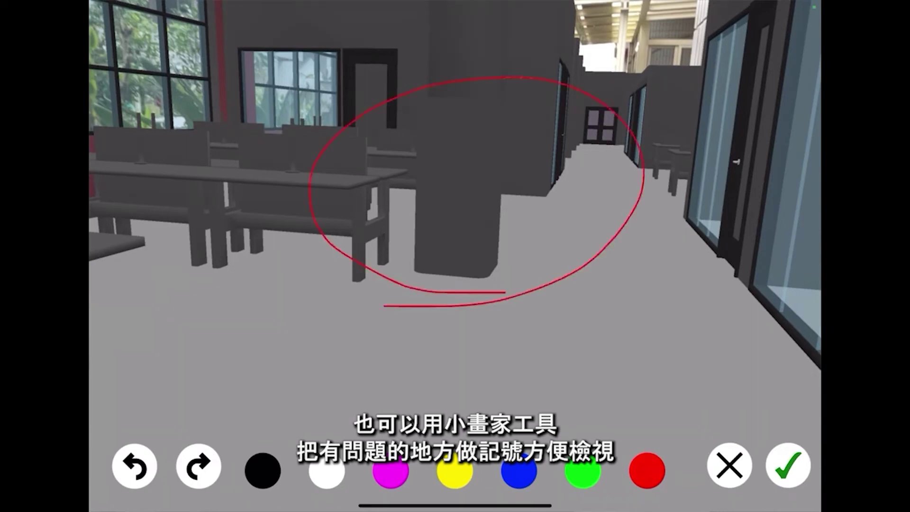
pyautogui.click(788, 466)
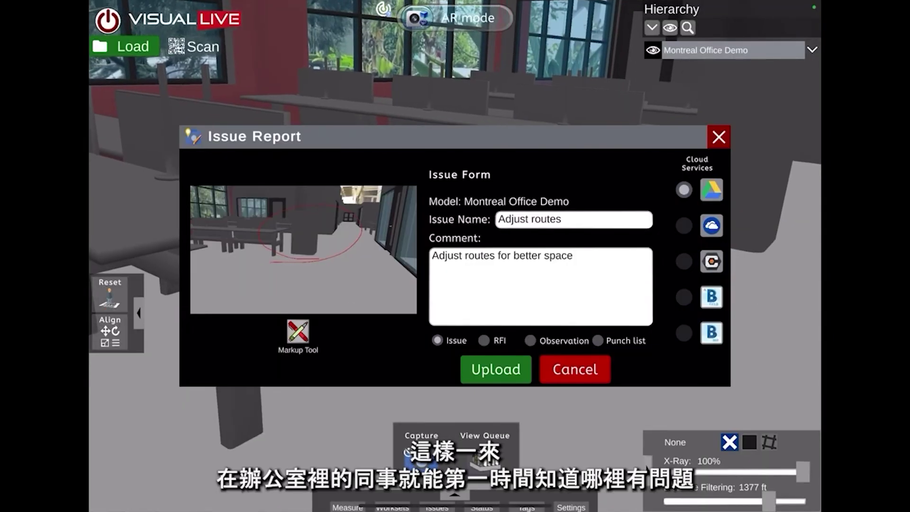